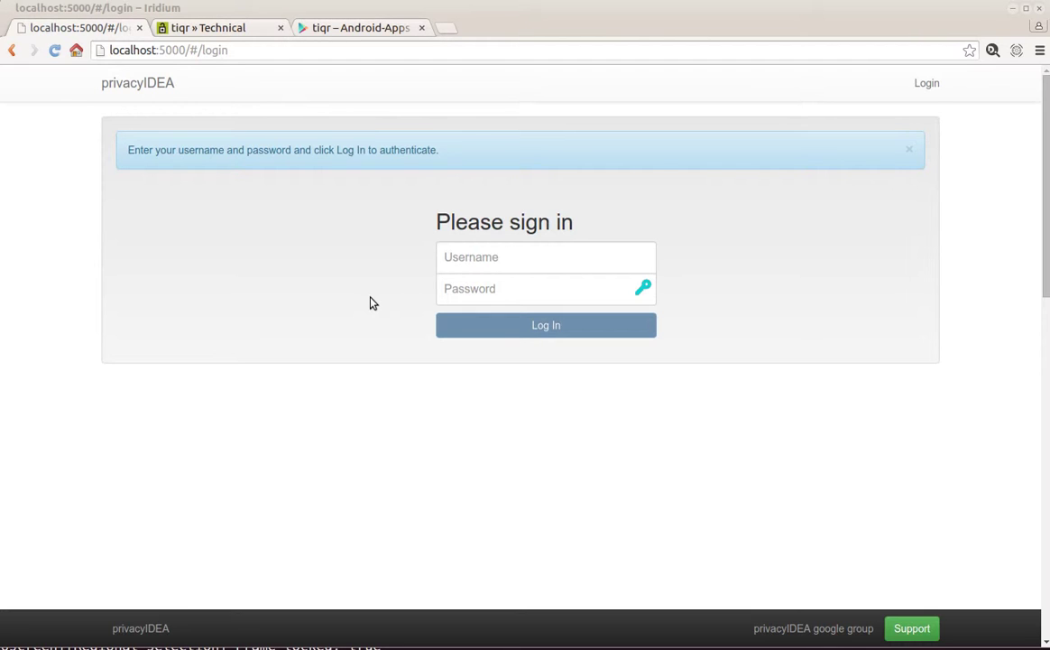
Switch to the tiqr Technical page explaining its OATH OCRA challenge/response protocol.
left_click(225, 27)
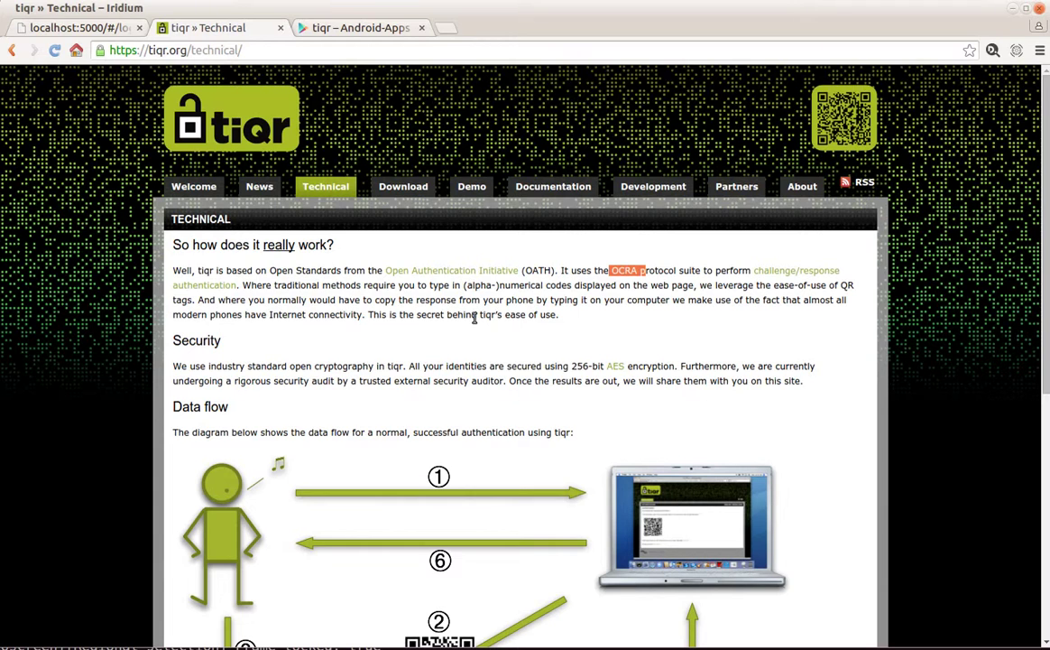
Open the OCRA specification in a new tab and scroll the Technical page to the data-flow diagram.
left_click(621, 270)
left_click(185, 27)
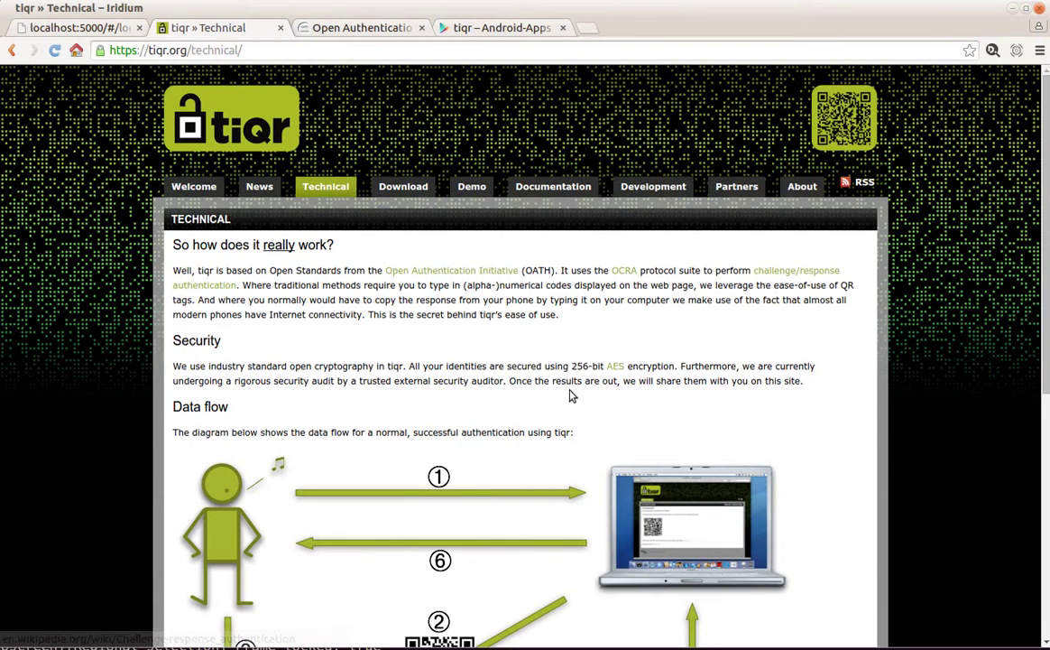
scroll(593, 347, "down", 3)
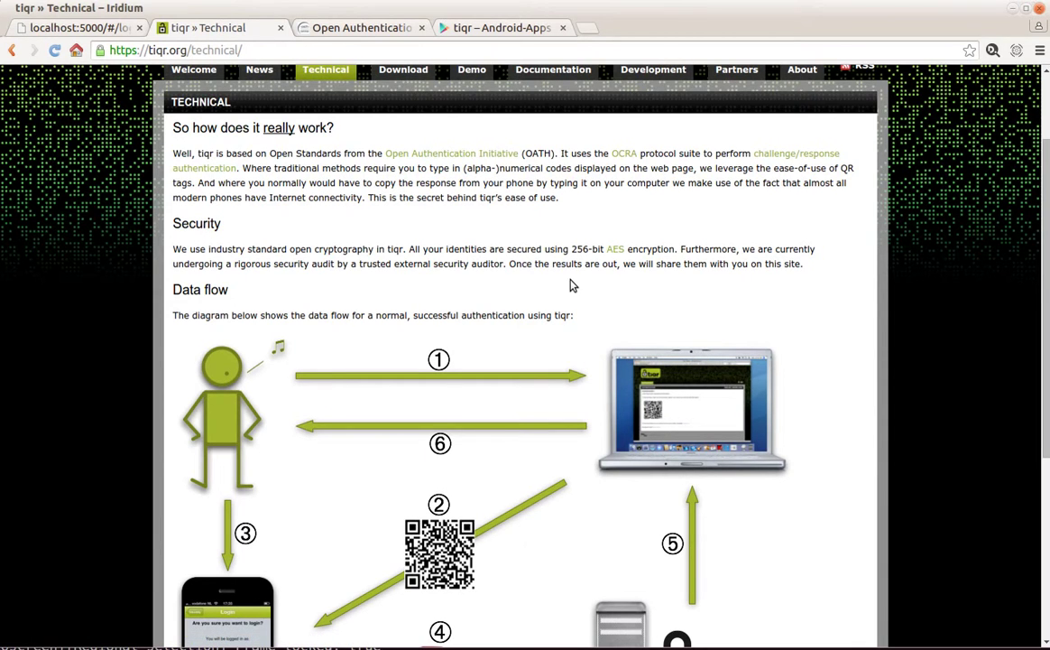
scroll(571, 261, "down", 2)
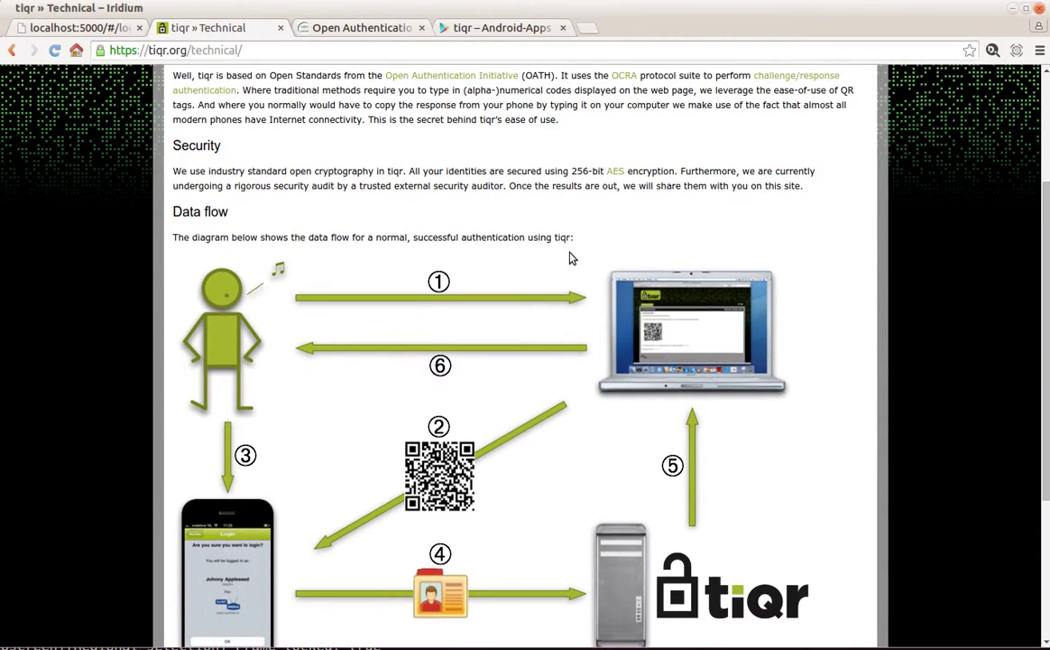
scroll(512, 244, "down", 1)
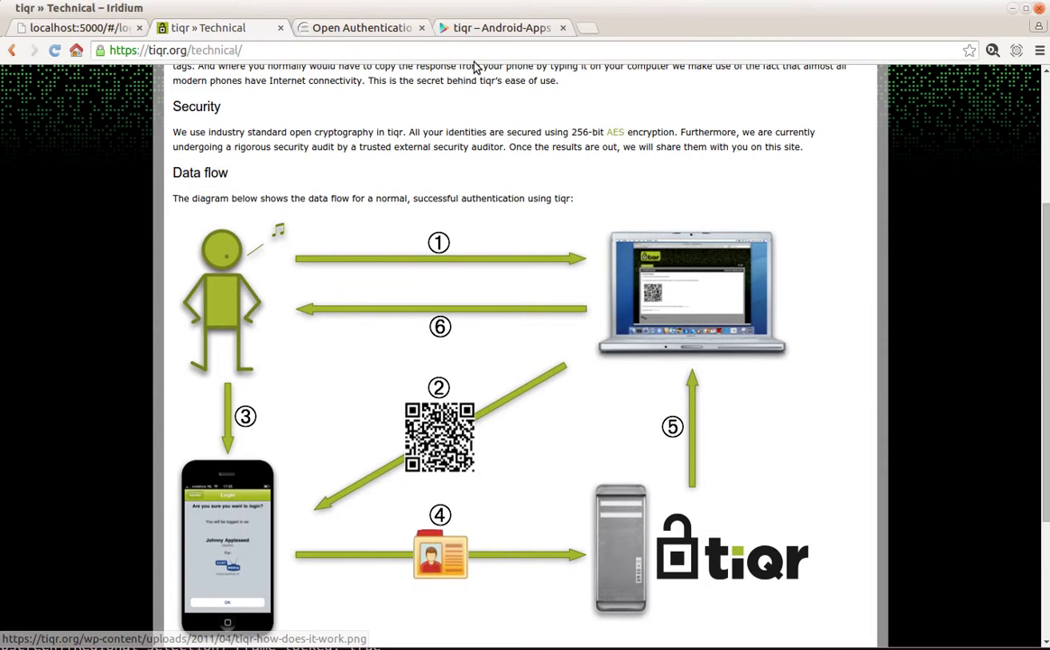
View the tiqr app's Google Play listing, then go back to the privacyIDEA sign-in username field.
left_click(495, 28)
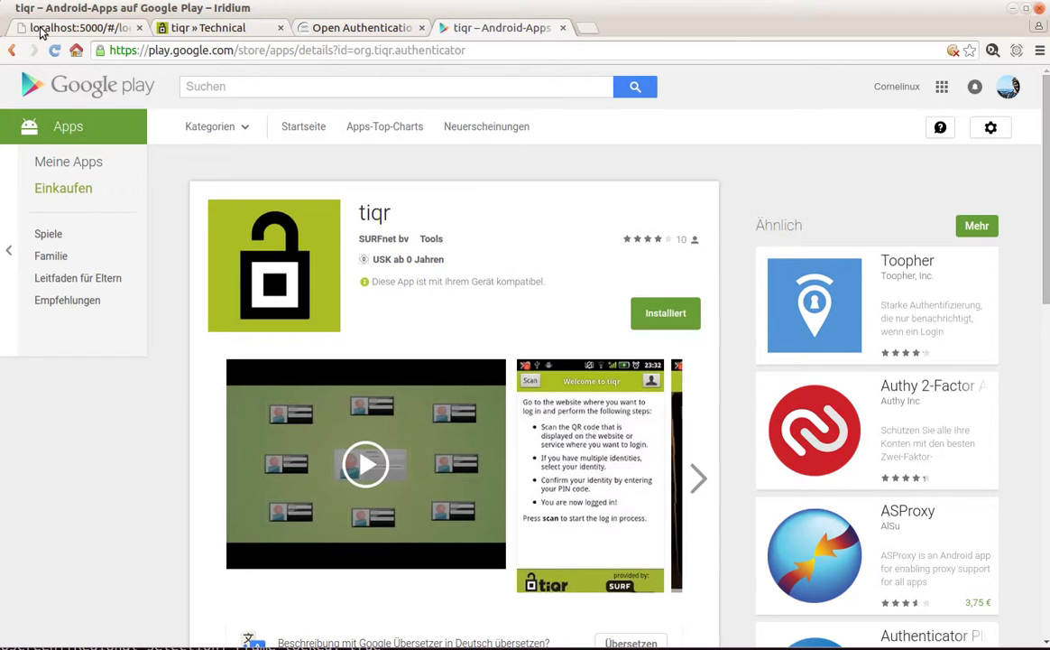
left_click(36, 28)
left_click(481, 267)
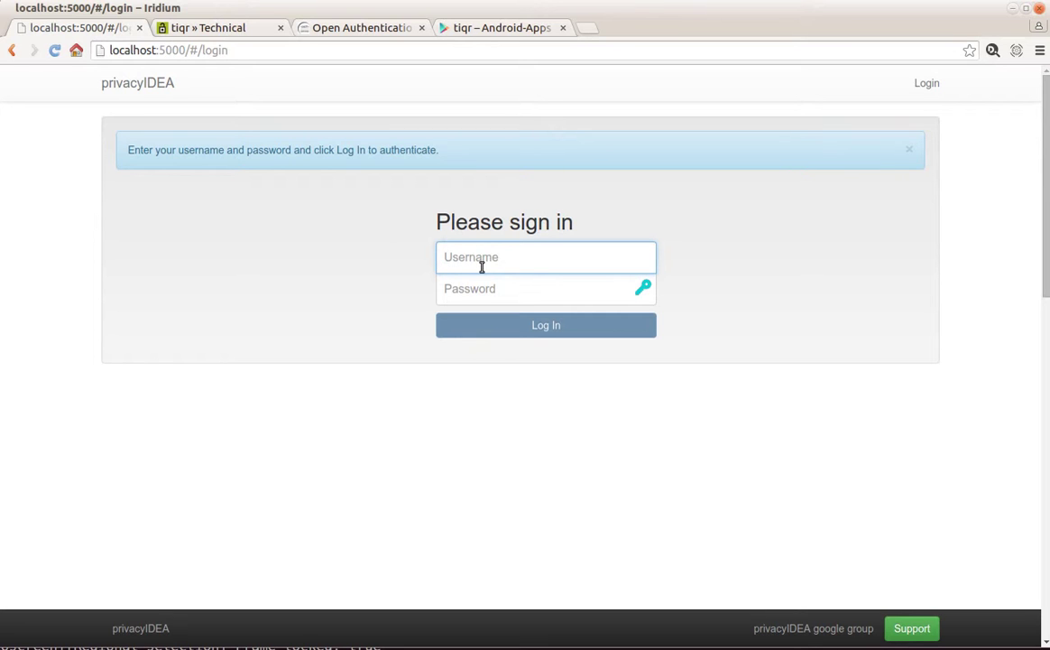
type("admin")
key("Tab")
key("Return")
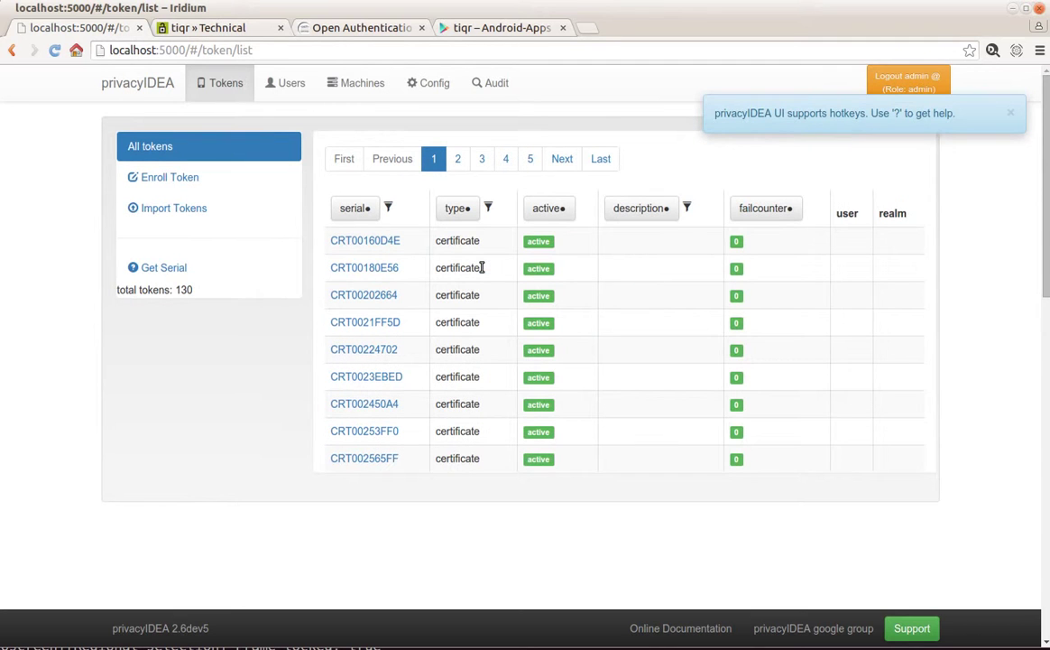
List the users of realm themis.
left_click(275, 84)
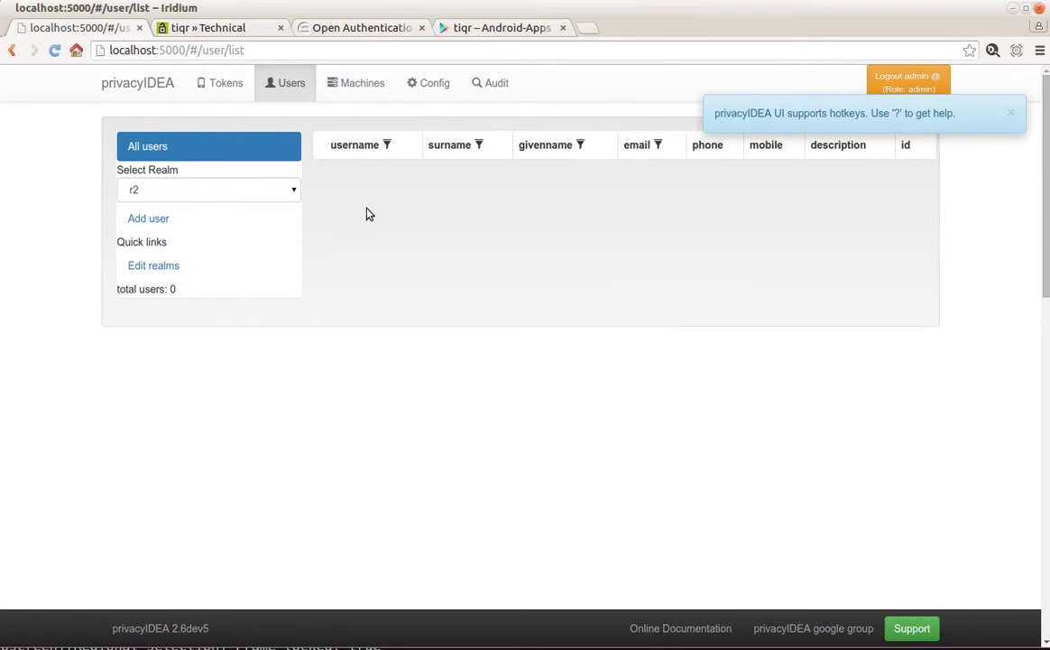
left_click(205, 193)
left_click(194, 261)
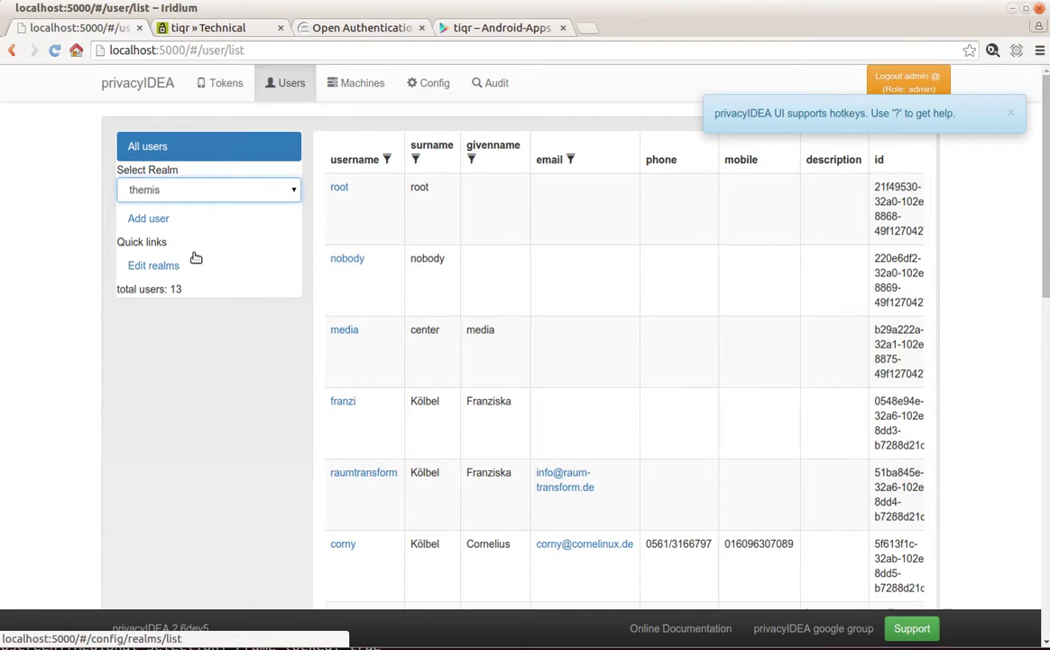
Start a new TiQR token enrollment from user root's details page.
left_click(340, 187)
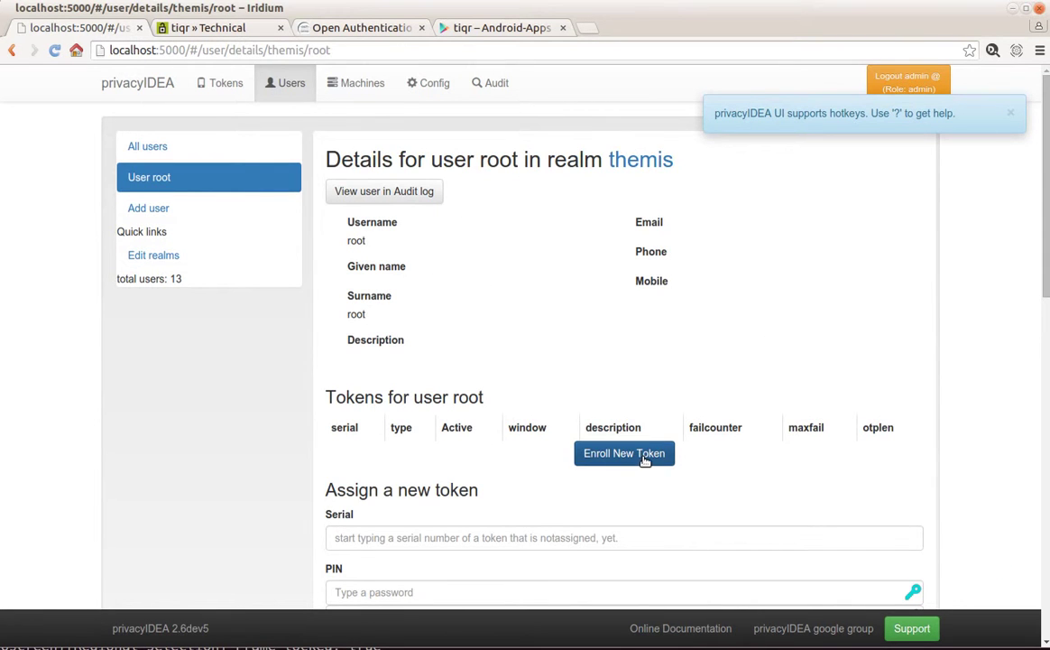
left_click(591, 451)
left_click(403, 185)
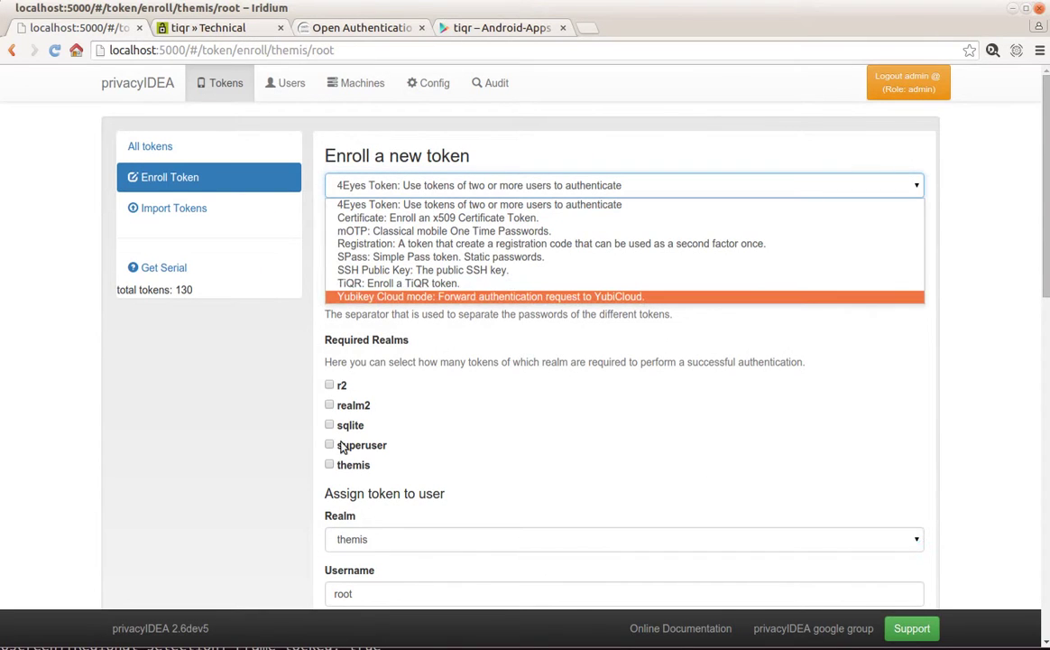
left_click(379, 346)
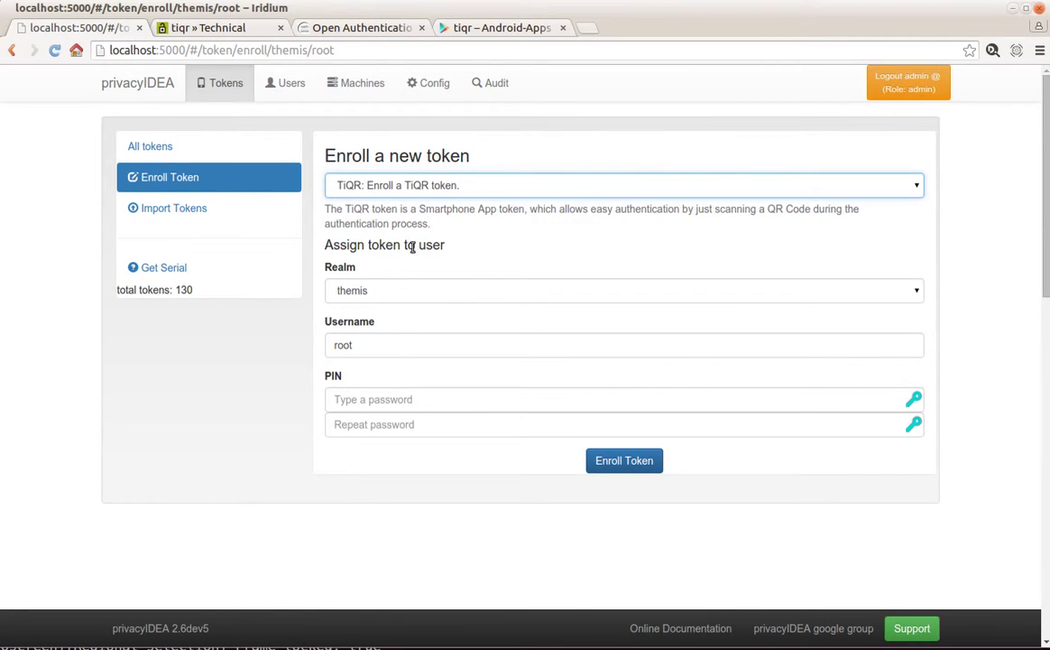
left_click(403, 399)
key("Tab")
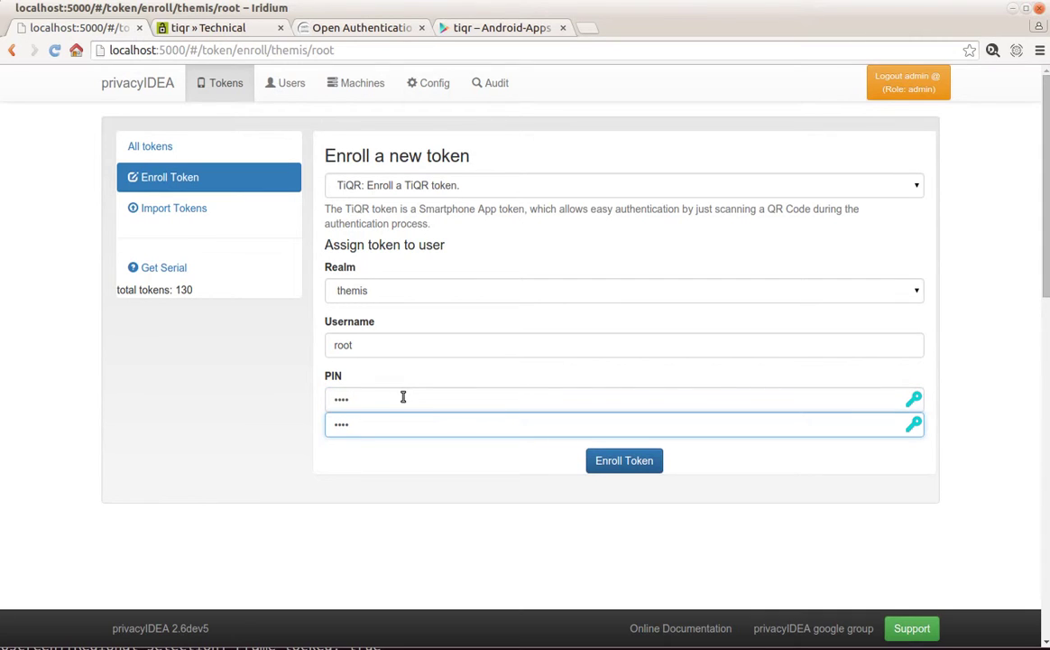
left_click(626, 460)
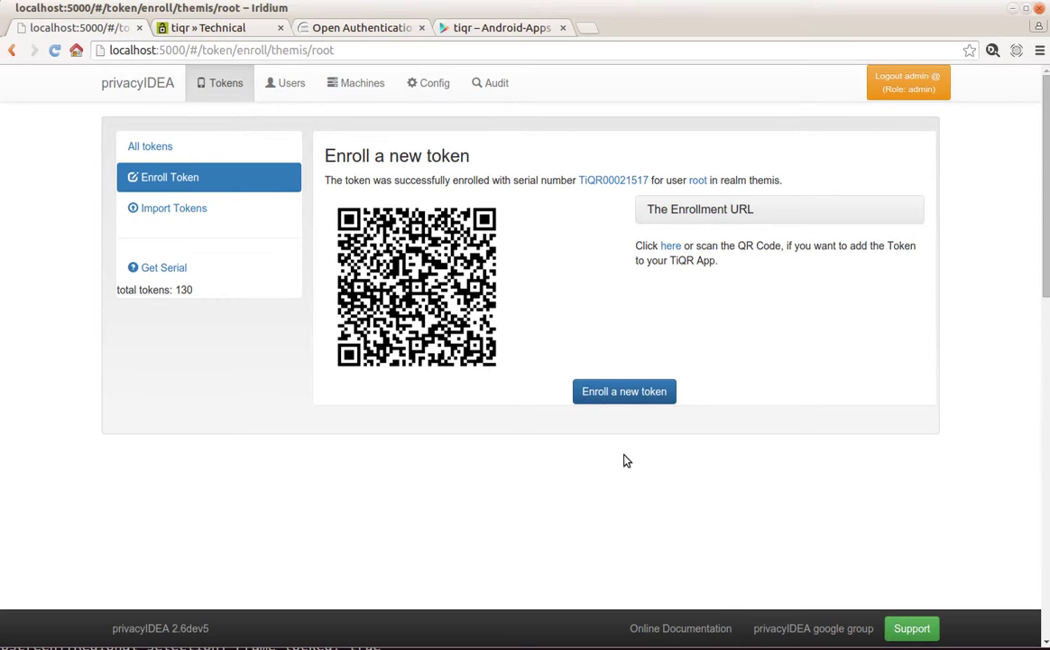
Open the 'web' policy (login_mode privacyIDEA, logout_time 300) from the configuration's policy list.
left_click(421, 86)
left_click(248, 150)
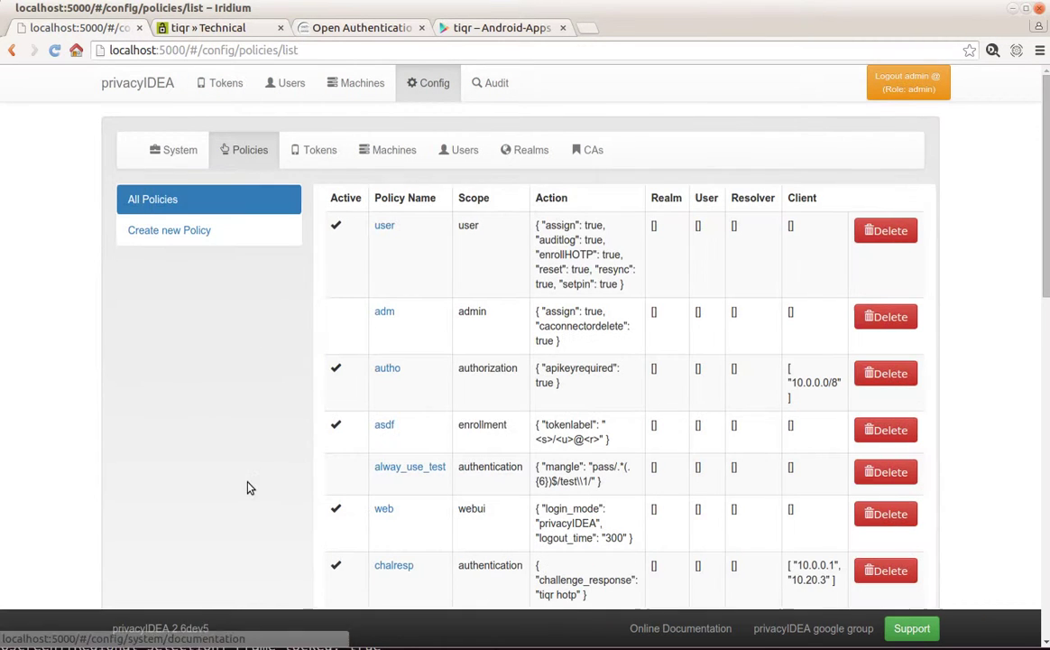
left_click(385, 508)
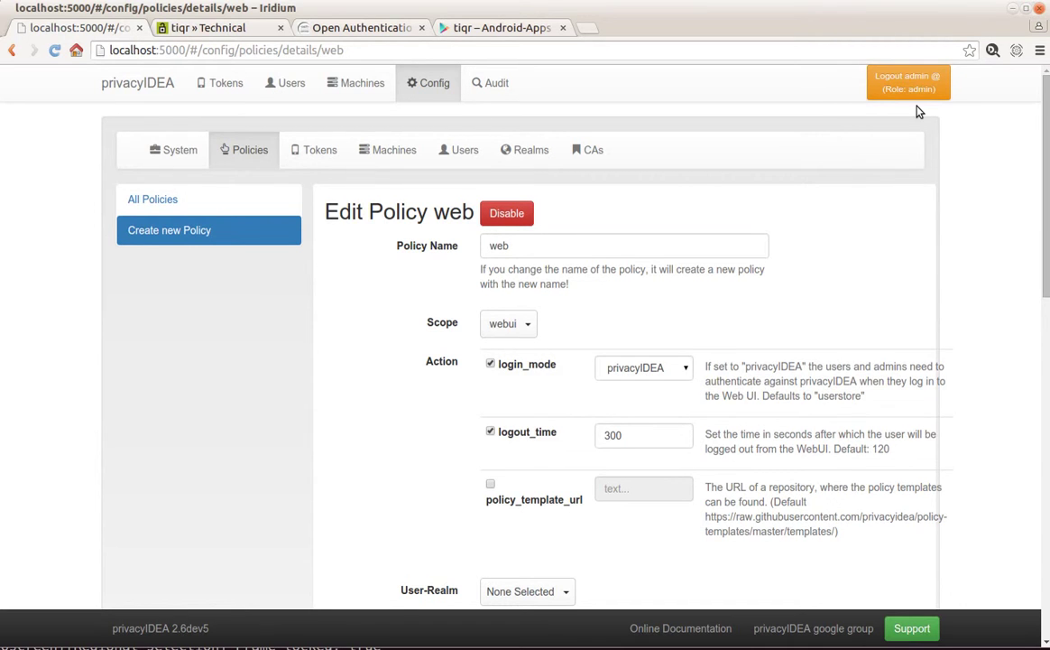
left_click(909, 84)
left_click(545, 250)
type("root@themis")
key("Tab")
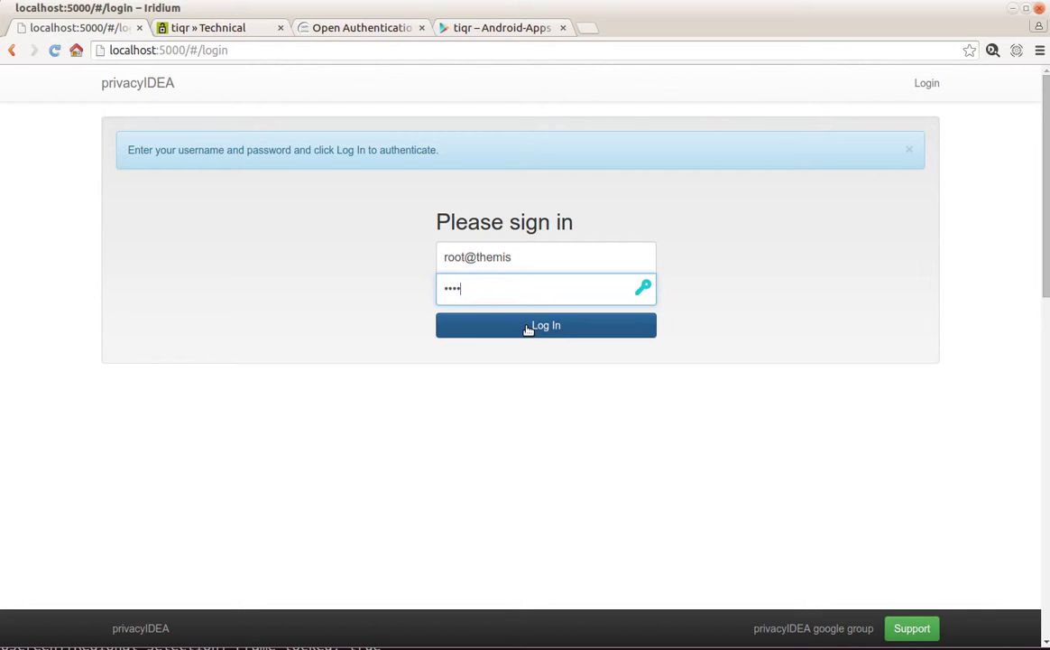
Submit the root@themis login to bring up the TiQR QR-code challenge.
left_click(529, 328)
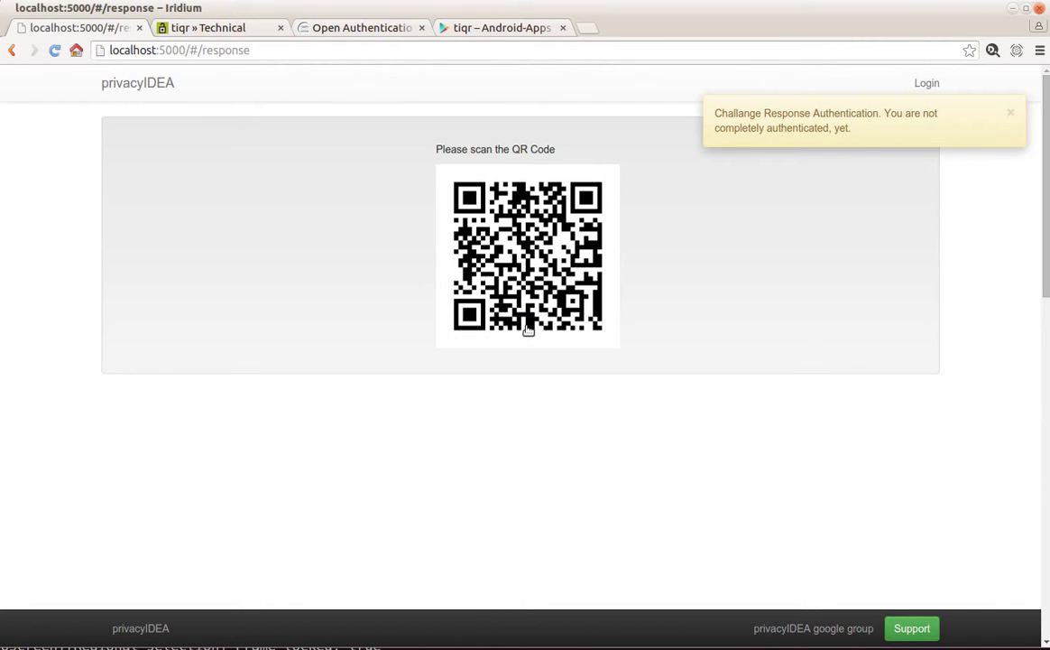